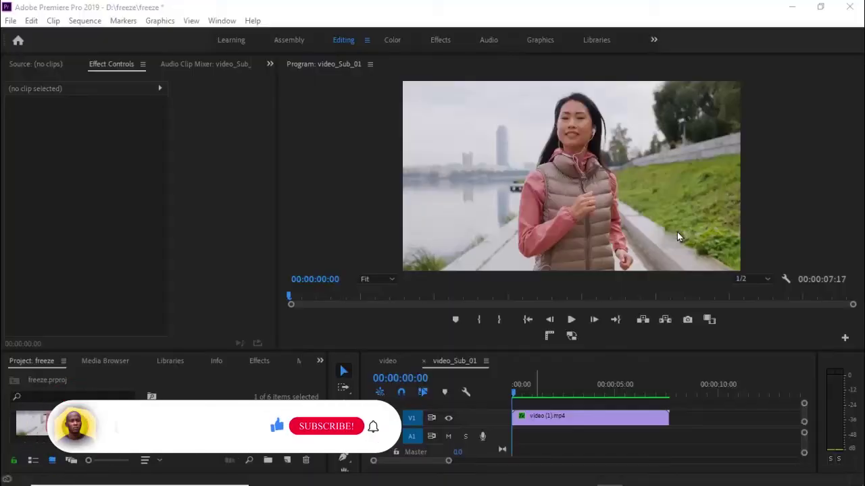
Play the running clip, stop it, and move the playhead back to 00:00:02:11
left_click(679, 237)
left_click(571, 320)
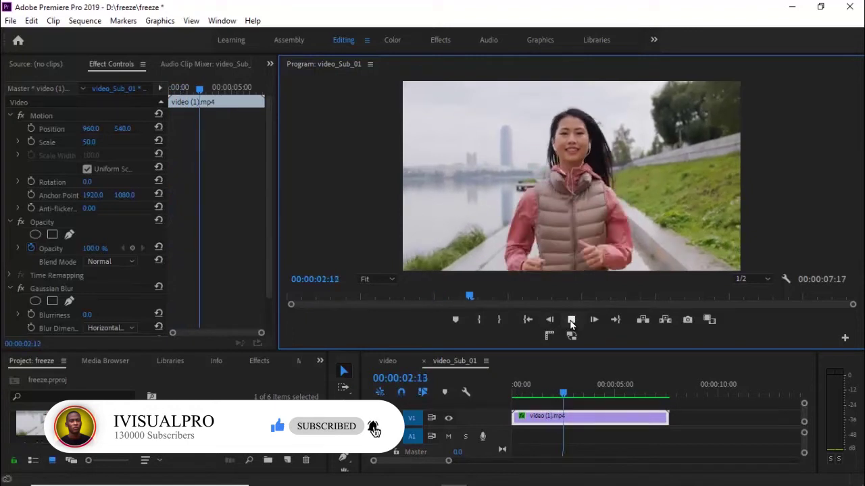
left_click(570, 319)
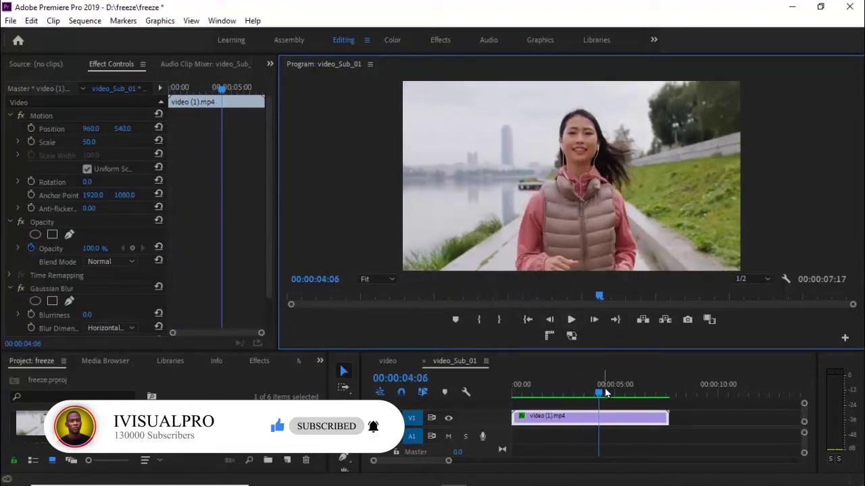
left_click_drag(604, 388, 563, 390)
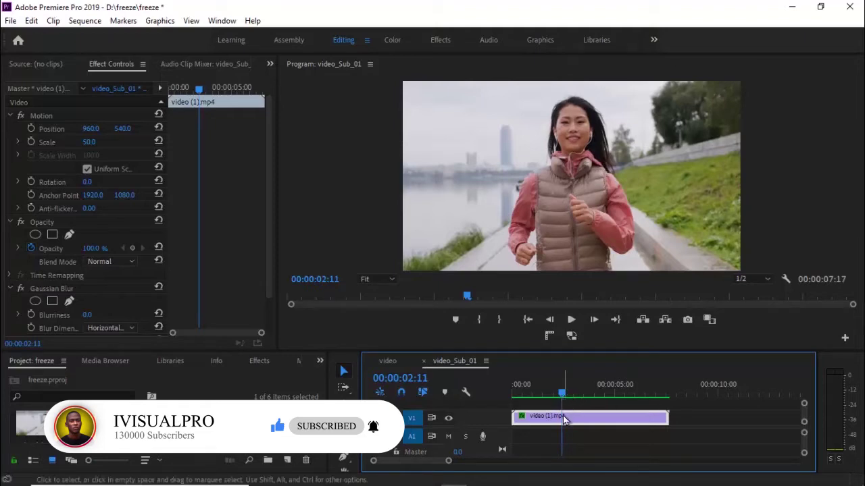
Add a frame hold at 00:00:02:11 and stretch the held clip so the sequence runs 00:00:12:22
right_click(565, 420)
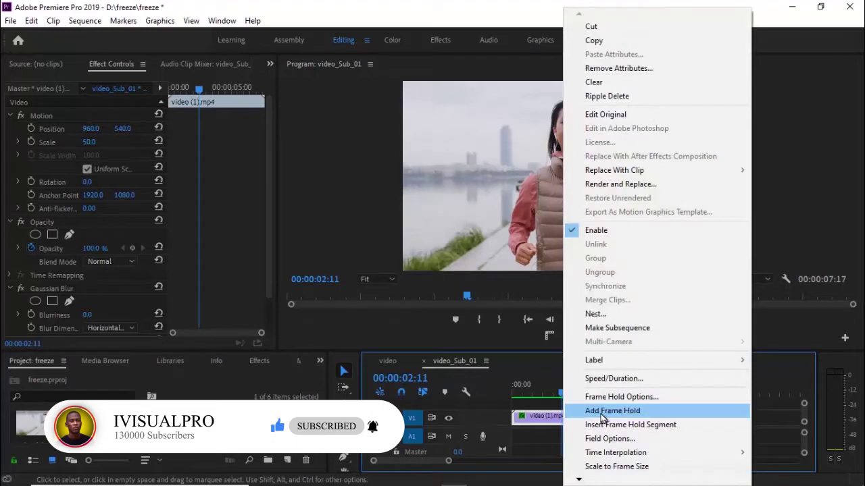
left_click(600, 416)
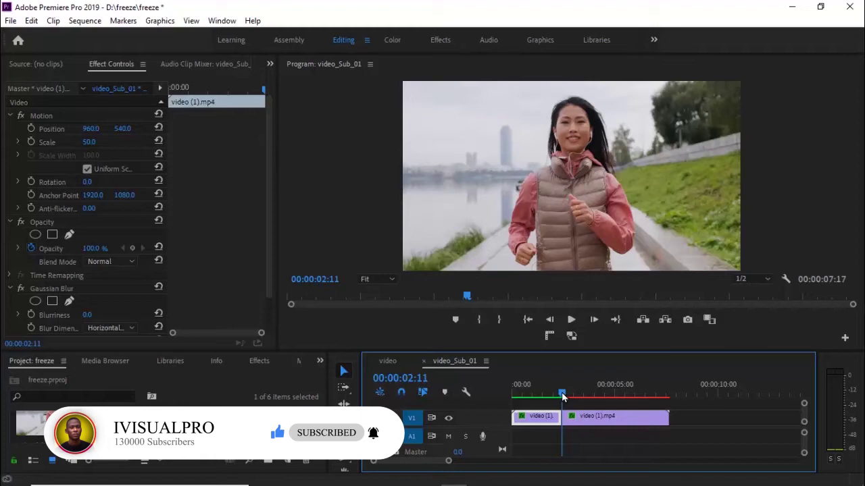
left_click_drag(562, 397, 647, 394)
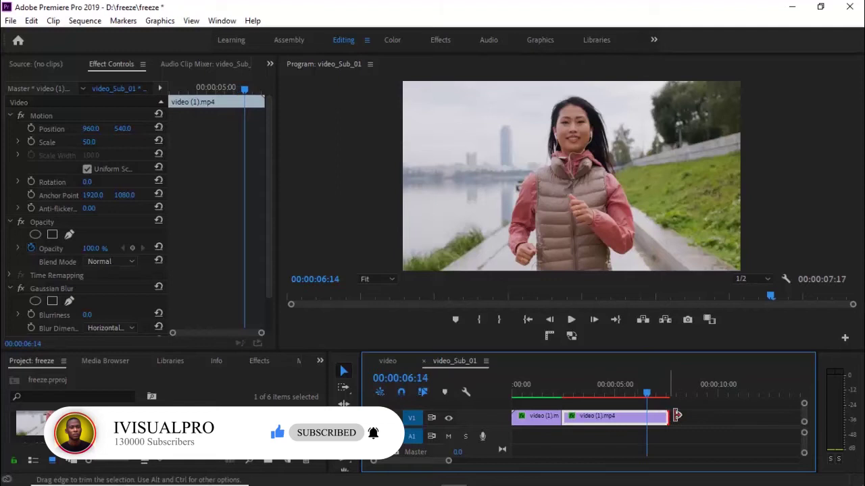
left_click(668, 417)
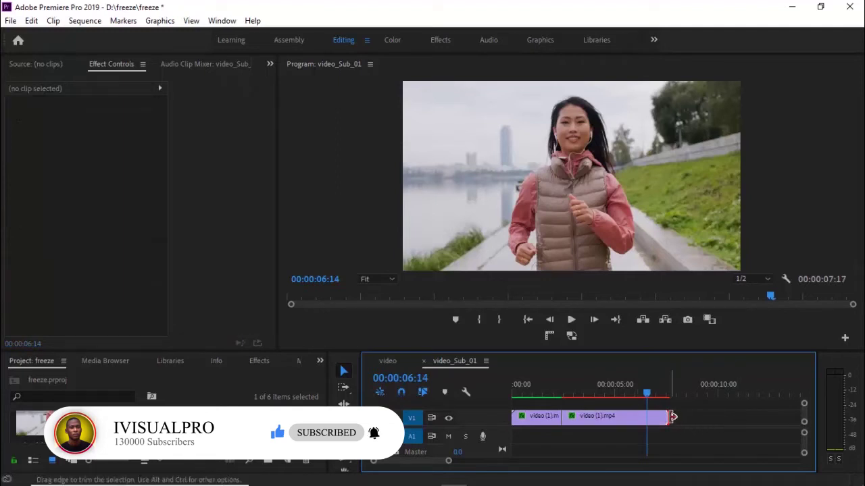
left_click_drag(666, 417, 772, 418)
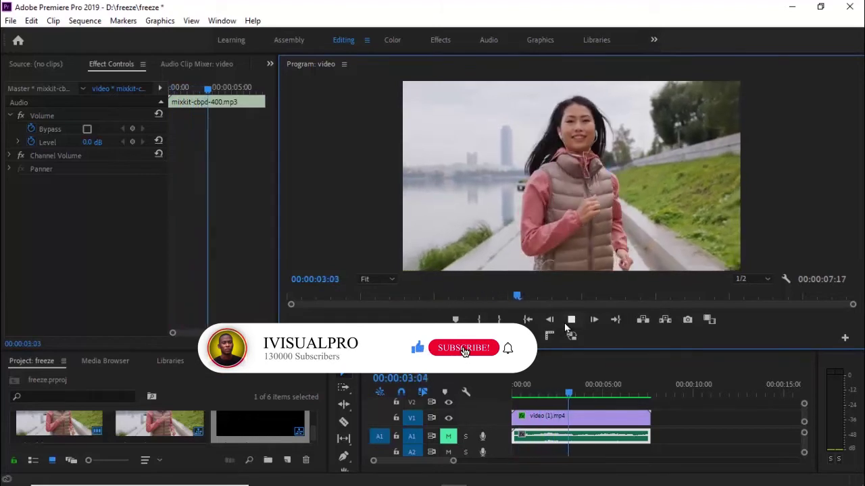
Stop playback in the 'video' sequence, park at 00:00:02:06, and select the V1 running clip
key("space")
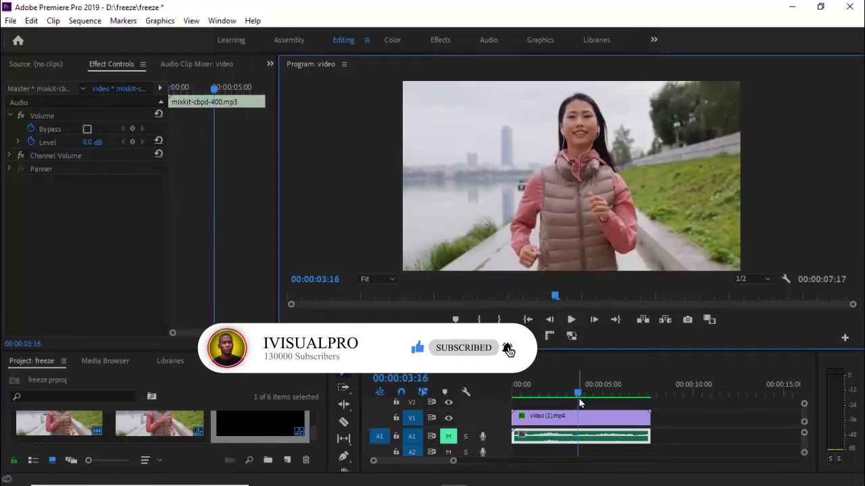
left_click_drag(575, 390, 554, 387)
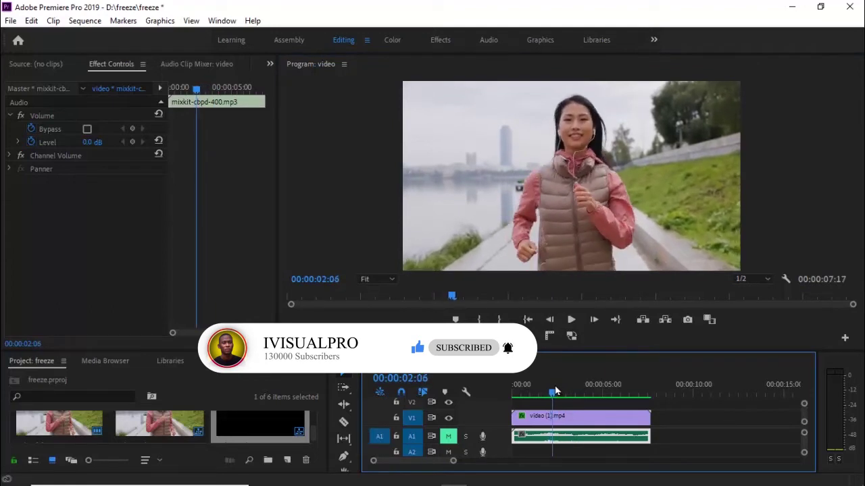
left_click(568, 423)
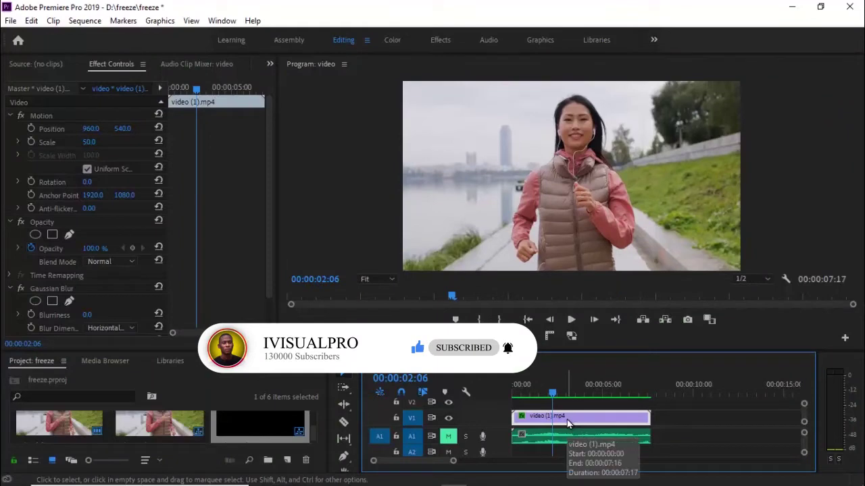
Insert a frame hold segment at 00:00:02:06 in the V1 clip, lengthening the sequence to 00:00:09:17
right_click(567, 423)
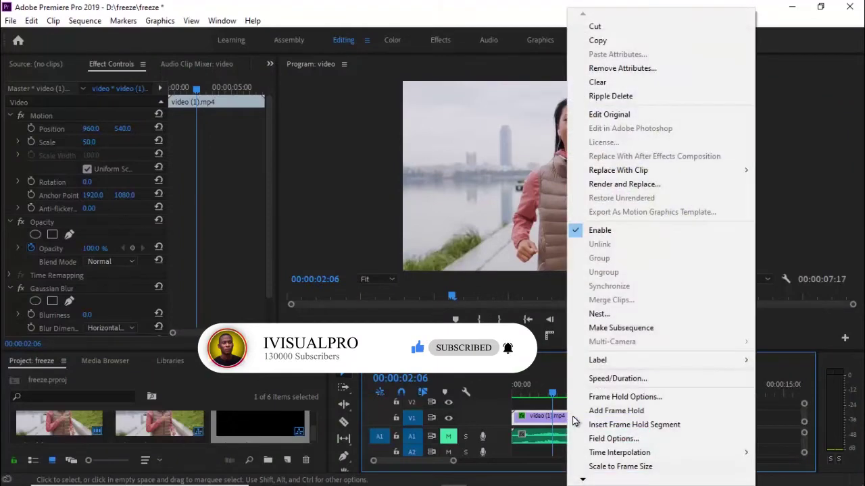
left_click(611, 425)
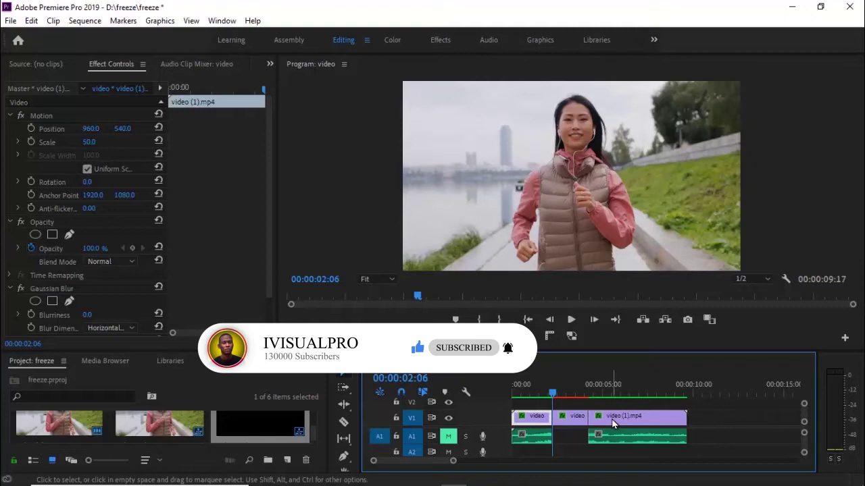
mouse_move(551, 388)
left_mouse_down()
mouse_move(523, 390)
mouse_move(622, 389)
mouse_move(567, 389)
left_mouse_up()
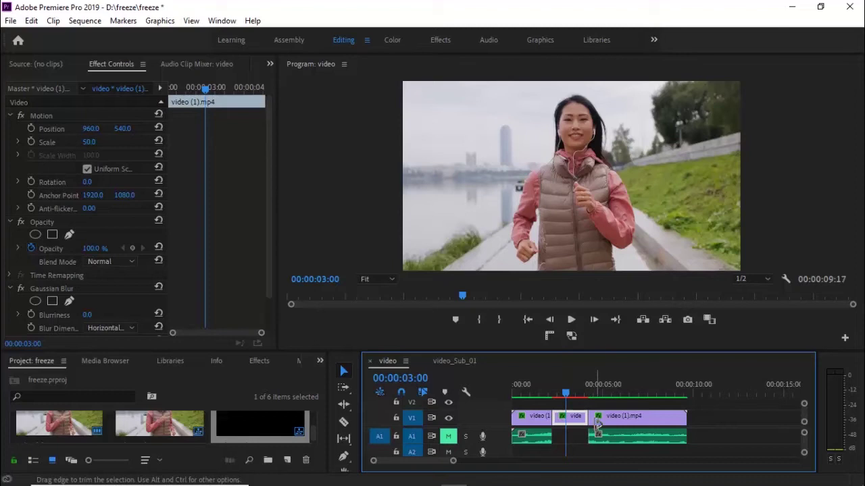
Ripple-extend the freeze segment from 00:00:03:14 so the 'video' sequence reaches 00:00:12:21
left_click(577, 394)
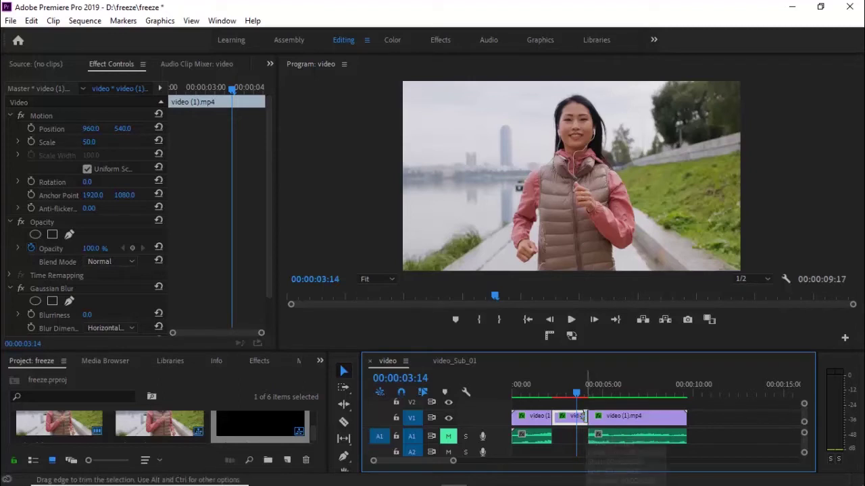
left_click_drag(585, 416, 643, 415)
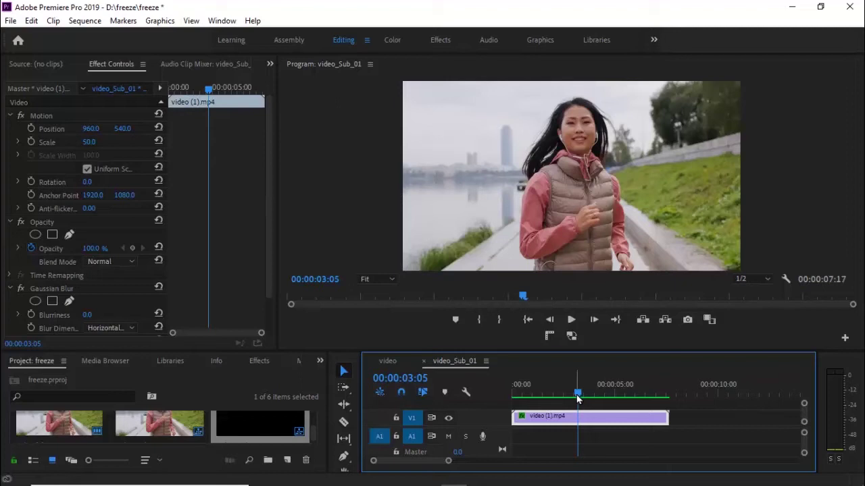
Move the video_Sub_01 playhead back to 00:00:01:15
left_click_drag(577, 398, 545, 394)
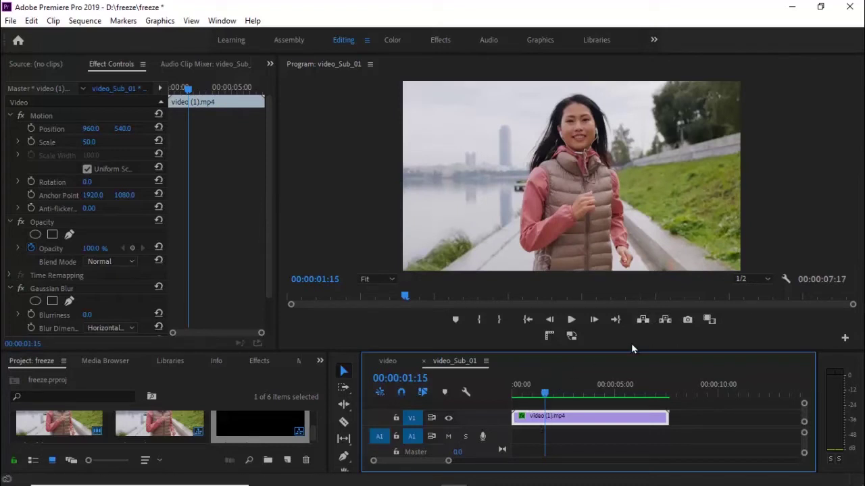
Export frame 00:00:01:15 as JPEG 'still' to drive D:, importing still.jpg into the project
left_click(687, 320)
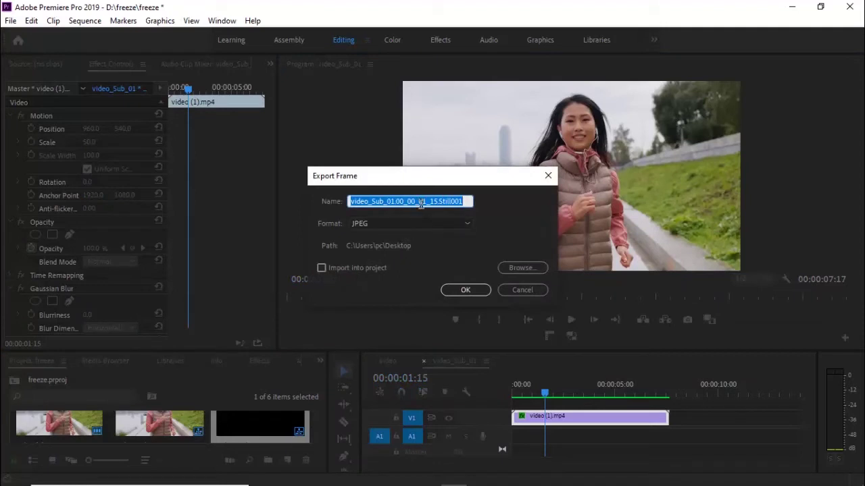
type("still")
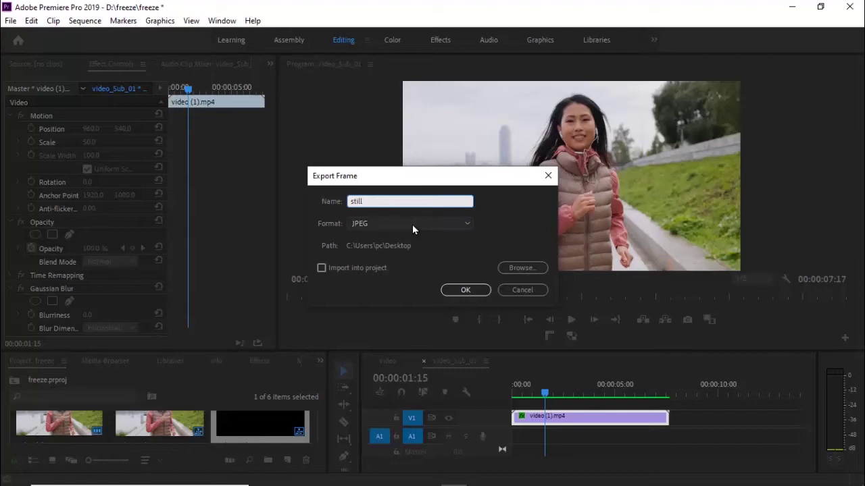
left_click(413, 230)
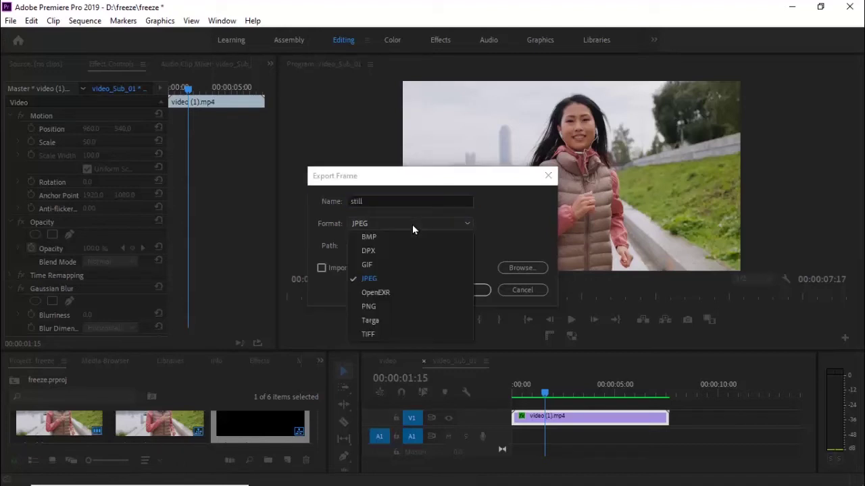
left_click(396, 279)
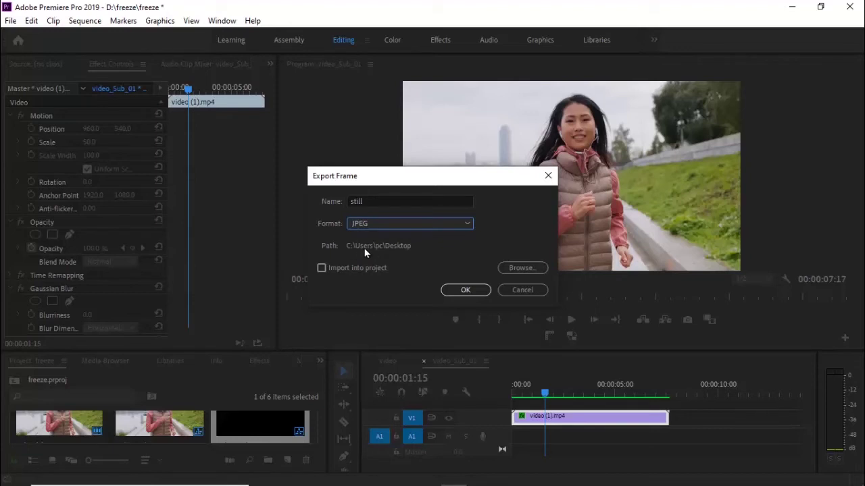
left_click(520, 268)
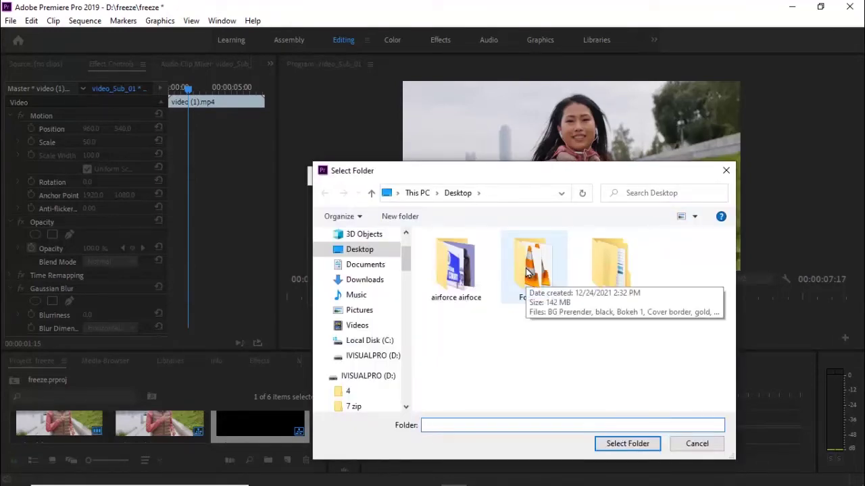
left_click(348, 375)
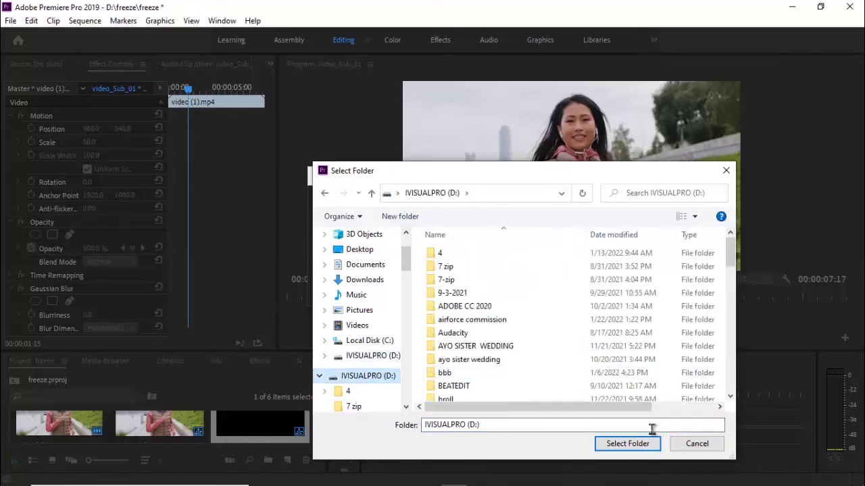
left_click(628, 444)
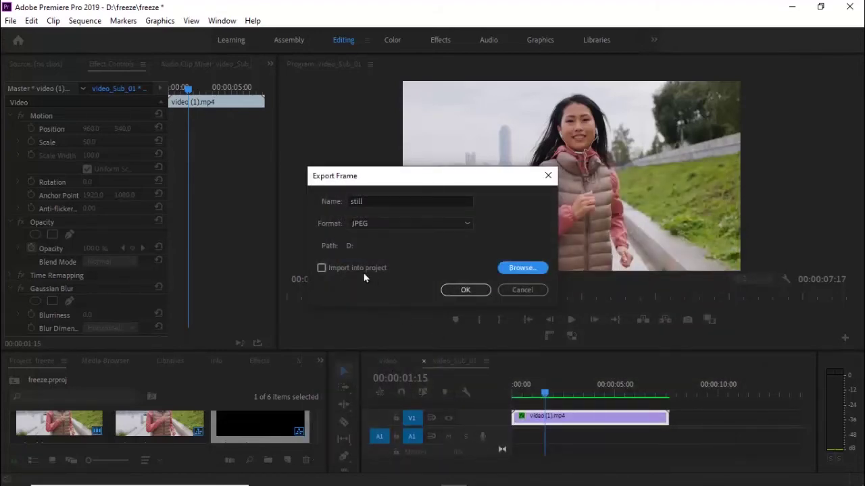
left_click(322, 268)
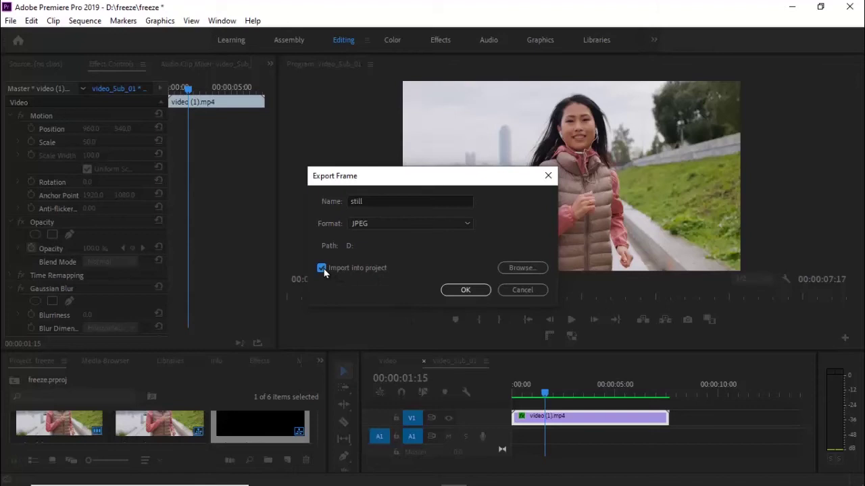
left_click(466, 291)
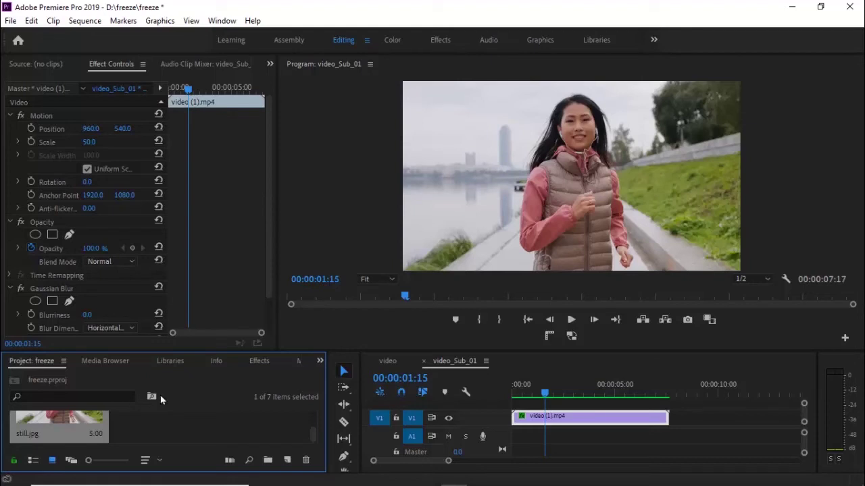
Razor-cut the running clip at 00:00:01:15 and move the second part right to open a gap
left_click(343, 421)
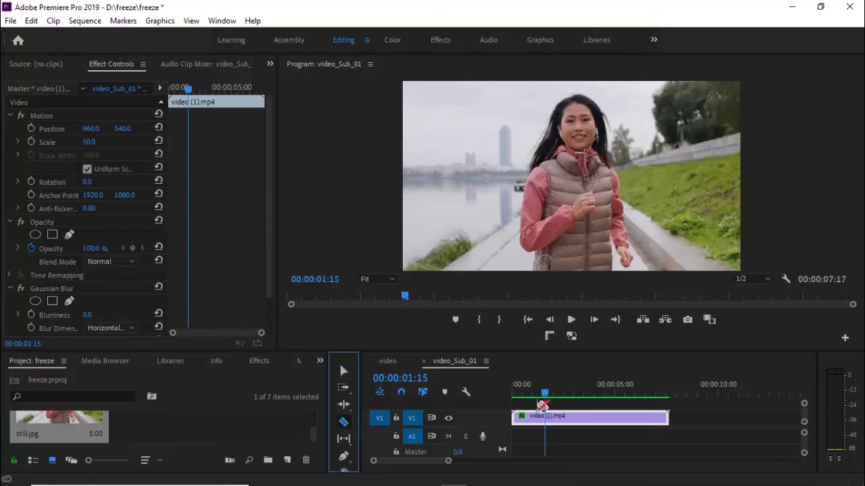
left_click(547, 417)
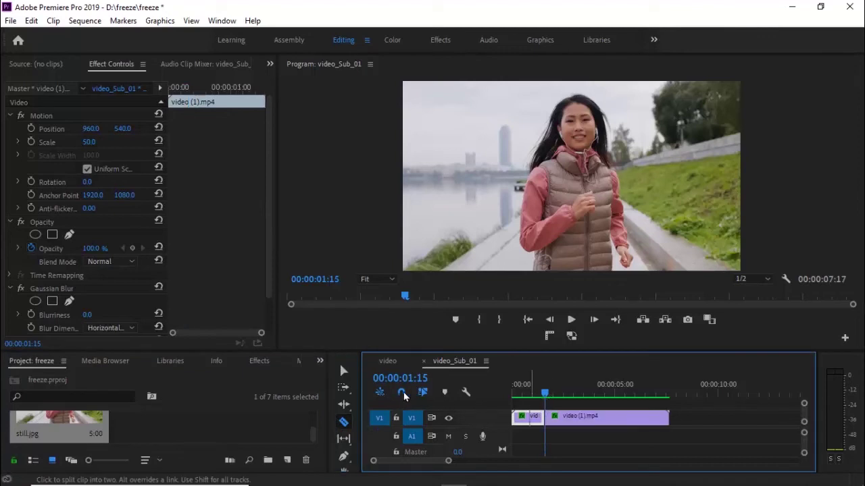
left_click(348, 373)
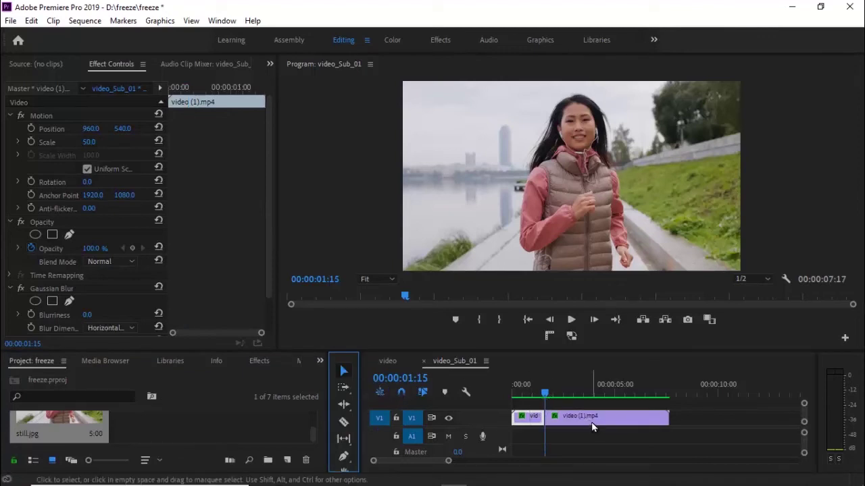
left_click_drag(591, 427, 676, 425)
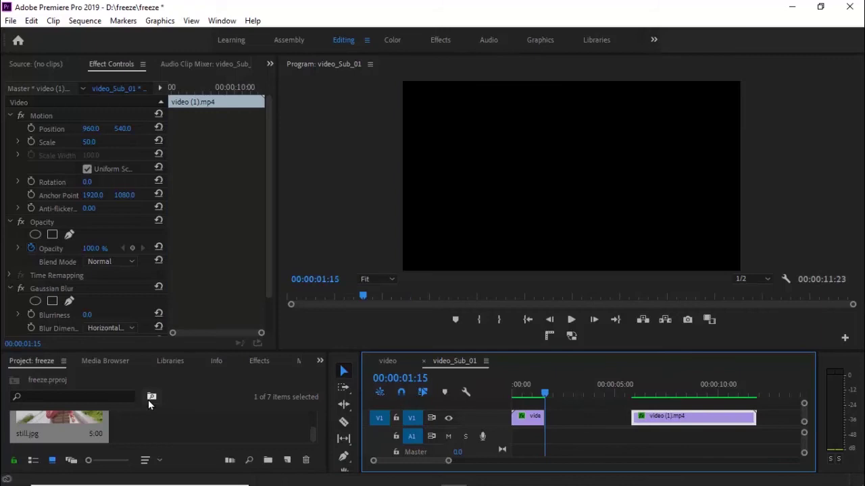
Place still.jpg on V1 in the gap, shifting video (1).mp4 further right
left_click_drag(74, 422, 580, 408)
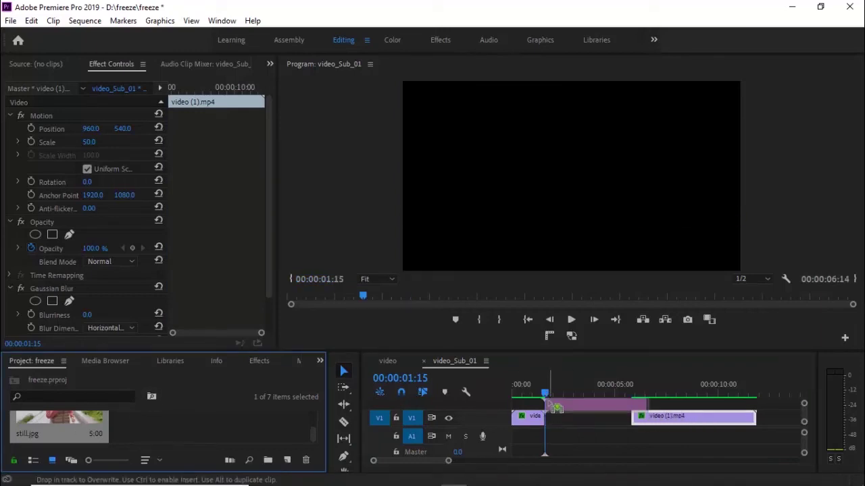
left_click_drag(671, 427, 691, 427)
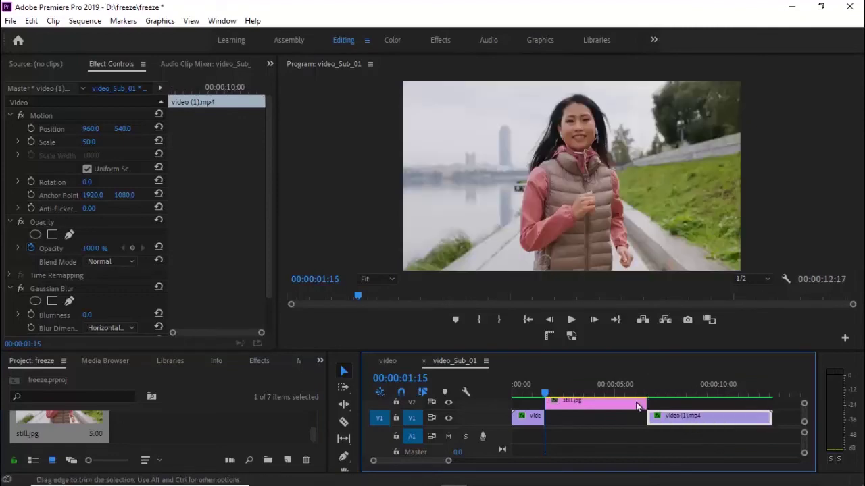
left_click_drag(620, 407, 621, 418)
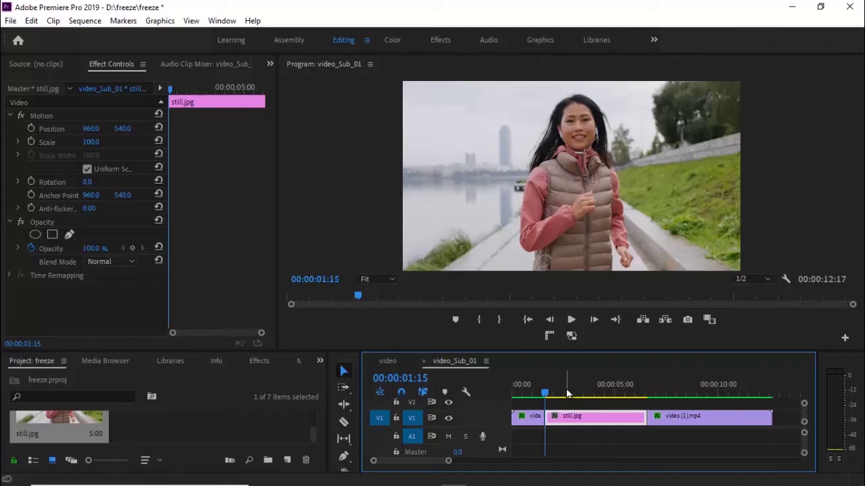
left_click(527, 319)
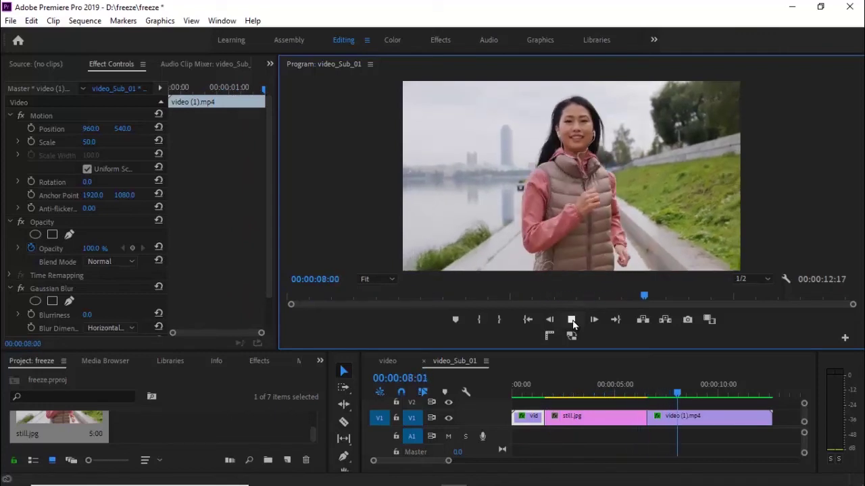
left_click(572, 320)
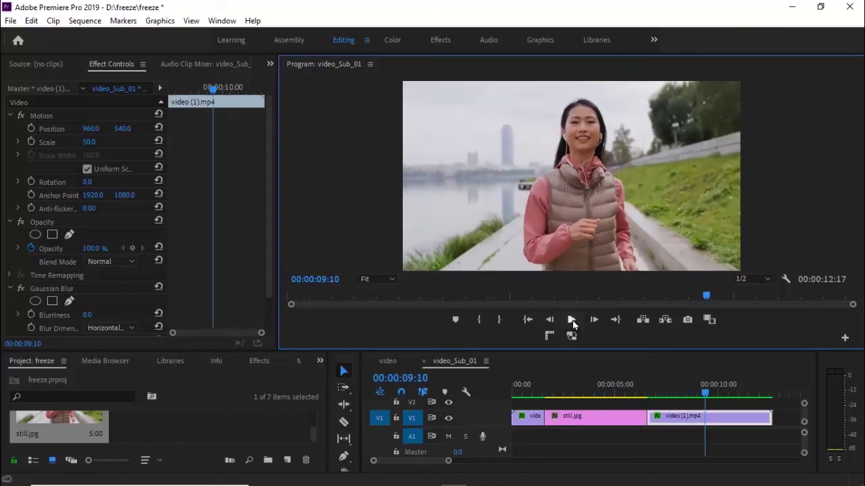